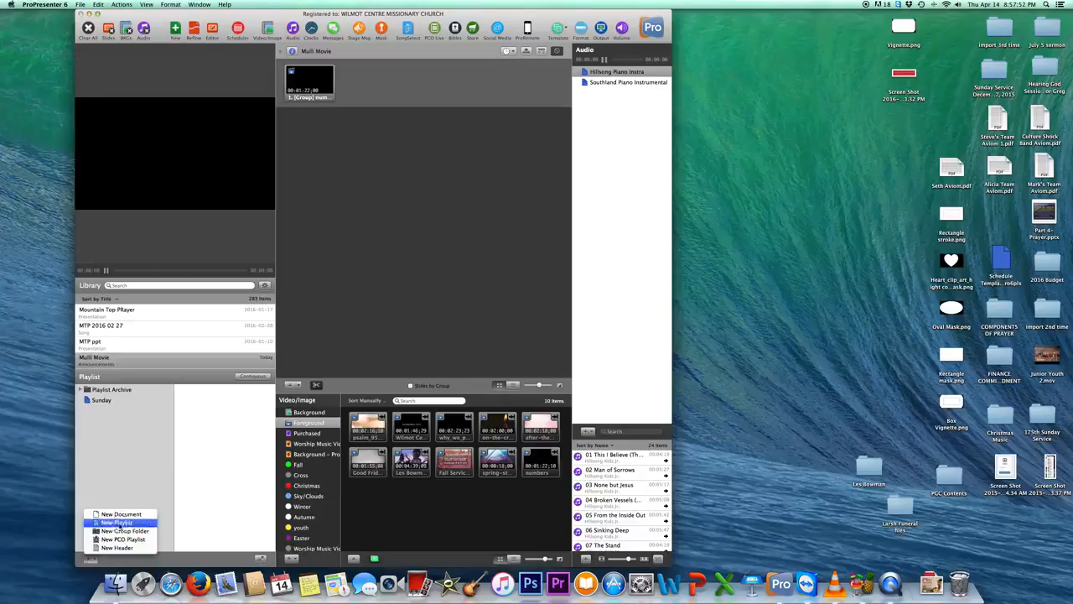
Create a new playlist named "Sunday...date".
{"action": "left_click", "coordinate": [117, 522]}
{"action": "type", "text": "Sund"}
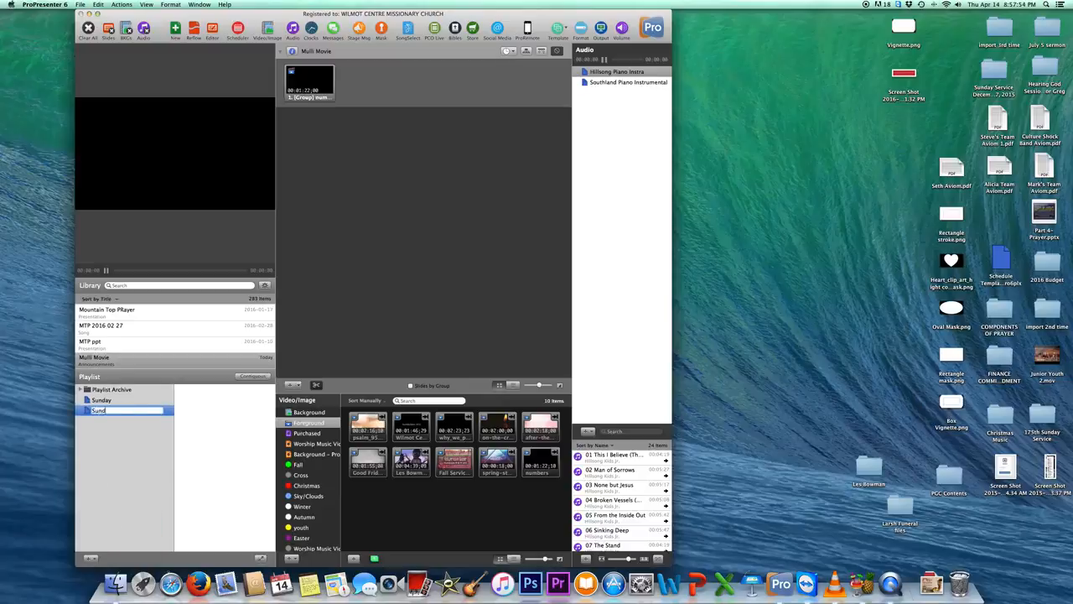
{"action": "type", "text": "ay...date"}
{"action": "key", "text": "Return"}
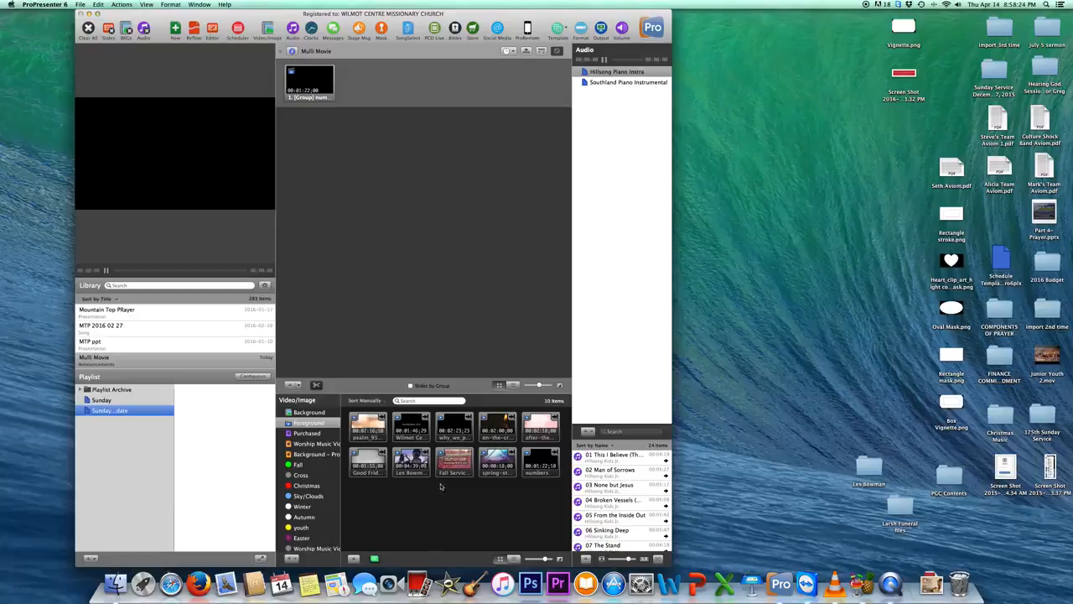
Import Good Friday Opener.mp4 from the Movies folder into the Foreground media bin, writing over the existing file.
{"action": "left_click", "coordinate": [308, 423]}
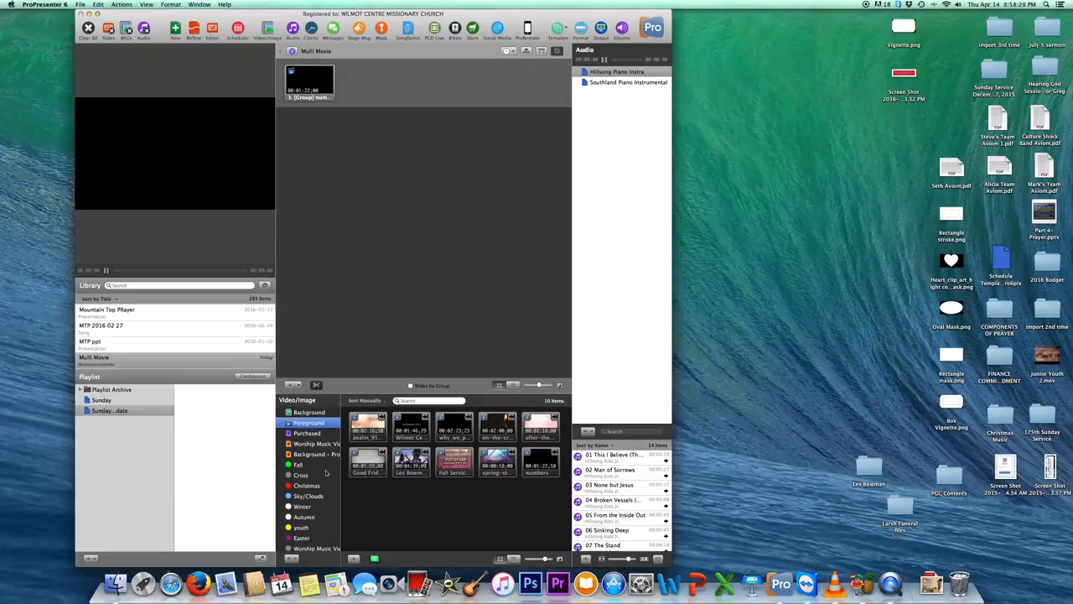
{"action": "left_click", "coordinate": [354, 558]}
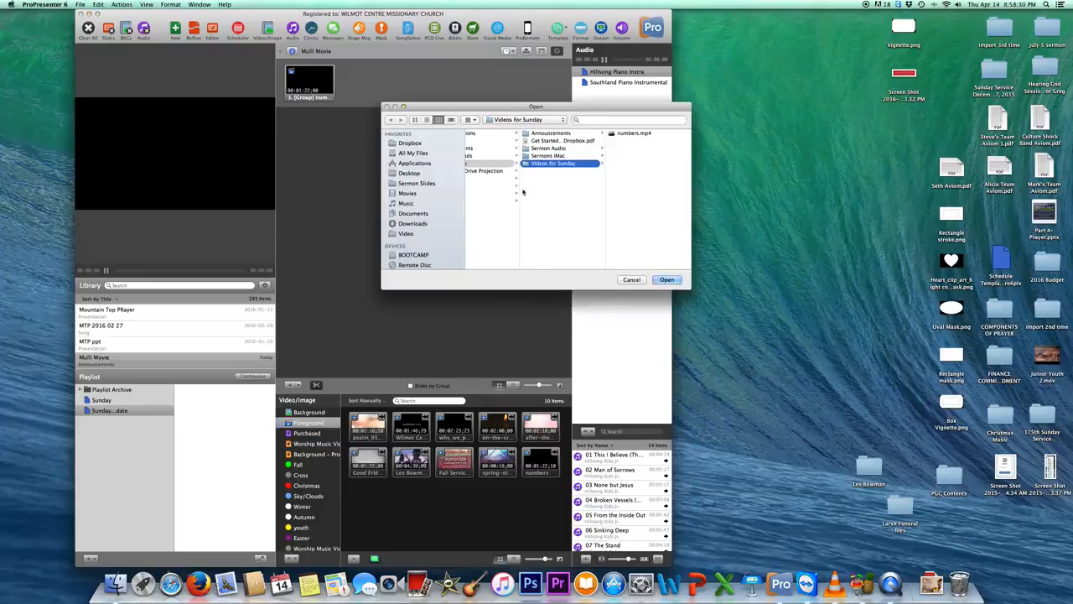
{"action": "left_click", "coordinate": [408, 194]}
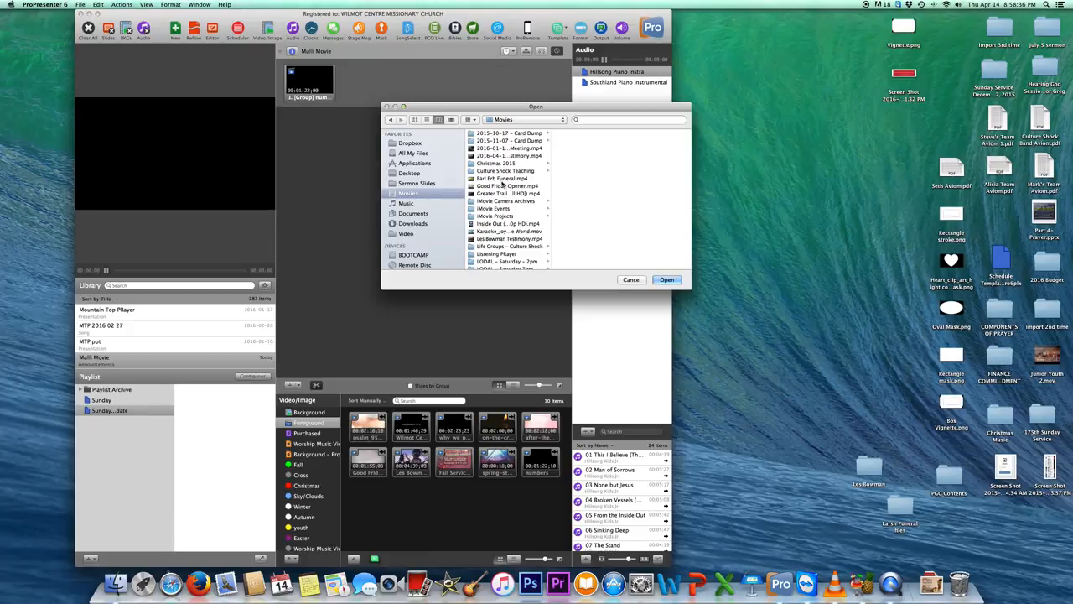
{"action": "left_click", "coordinate": [519, 149]}
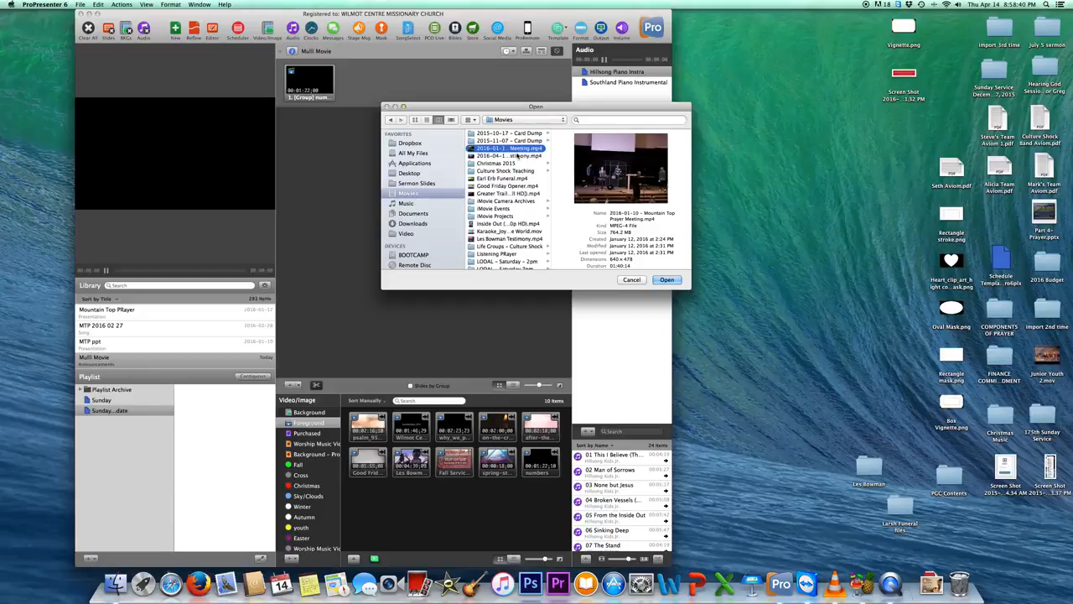
{"action": "scroll", "coordinate": [503, 186], "scroll_direction": "down", "scroll_amount": 1}
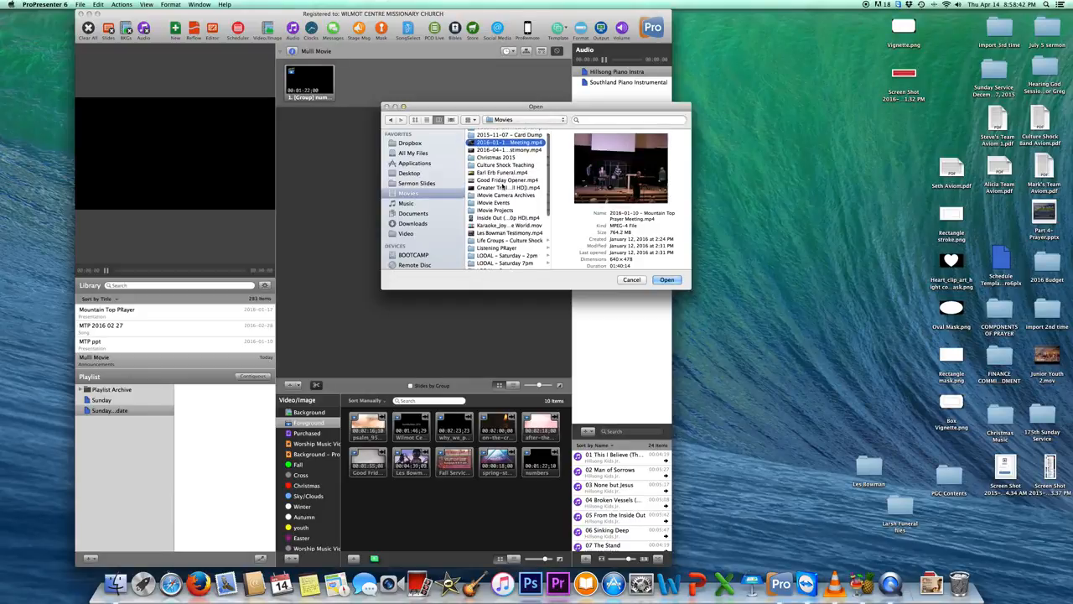
{"action": "left_click", "coordinate": [503, 181]}
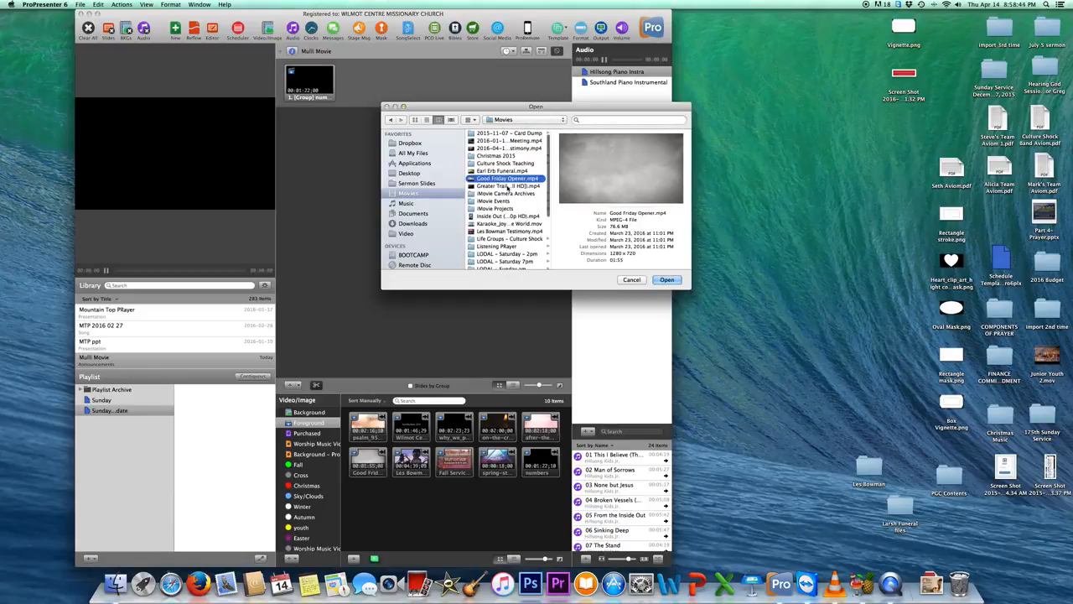
{"action": "left_click", "coordinate": [667, 279]}
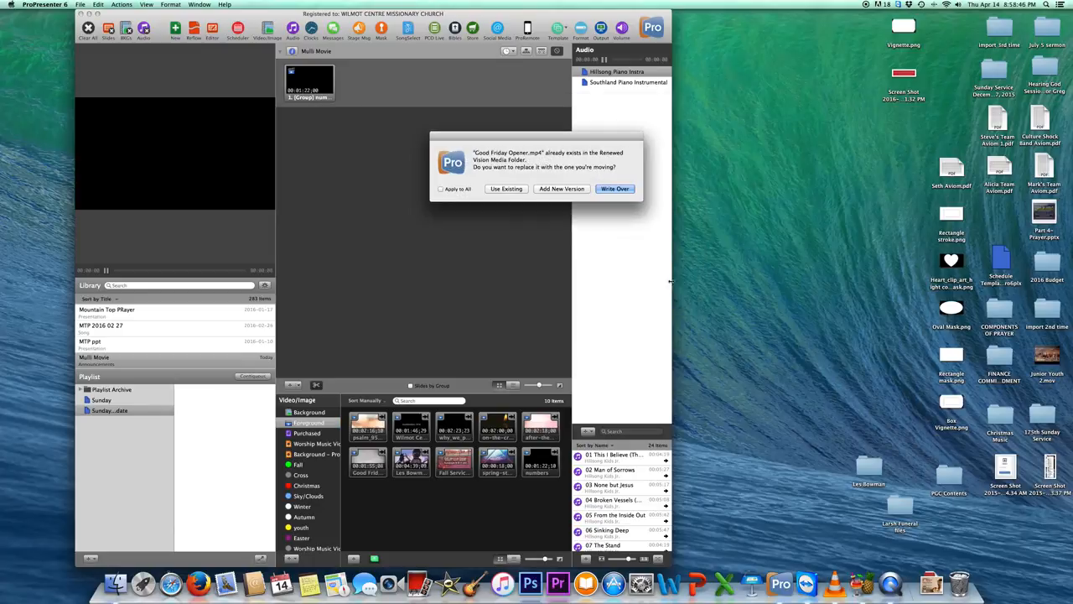
{"action": "left_click", "coordinate": [617, 189]}
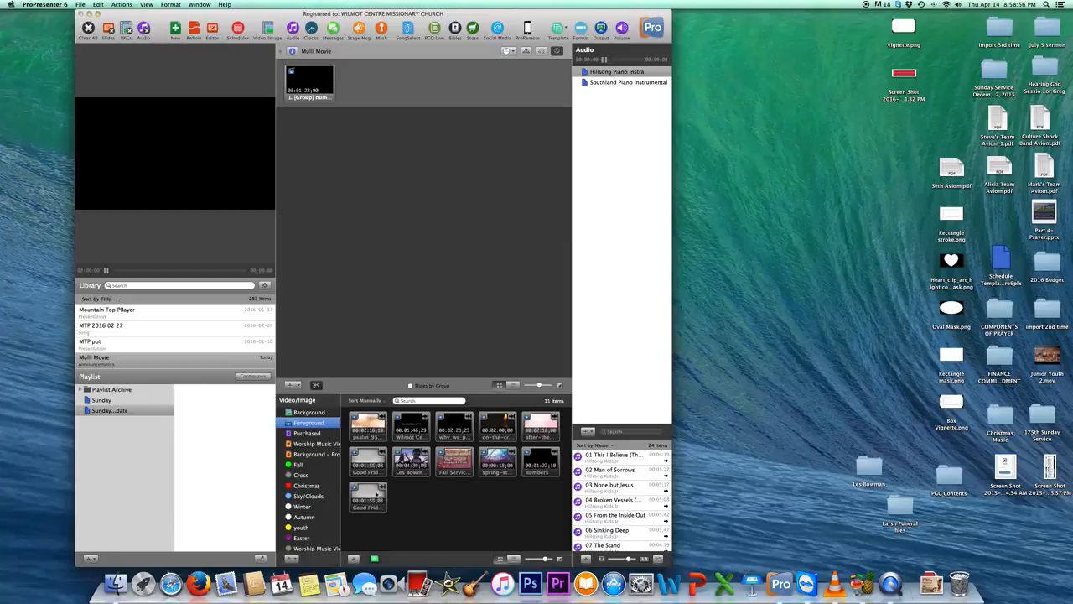
Add the newly imported Good Friday Opener video to the Sunday...date playlist, then play it briefly and pause it.
{"action": "left_click", "coordinate": [372, 490]}
{"action": "left_click_drag", "start_coordinate": [372, 489], "coordinate": [231, 417]}
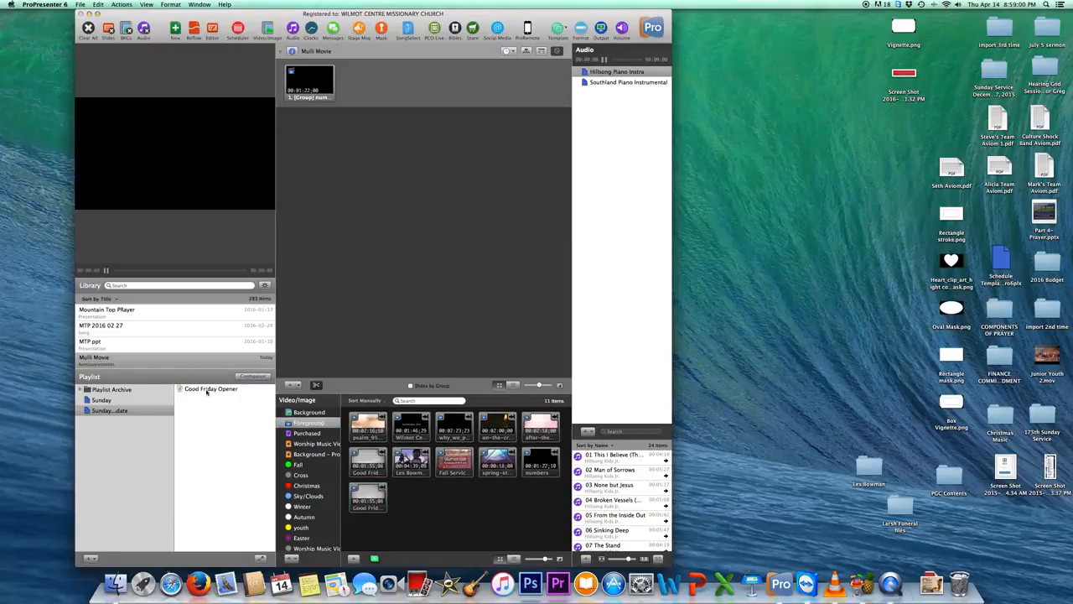
{"action": "left_click", "coordinate": [206, 390]}
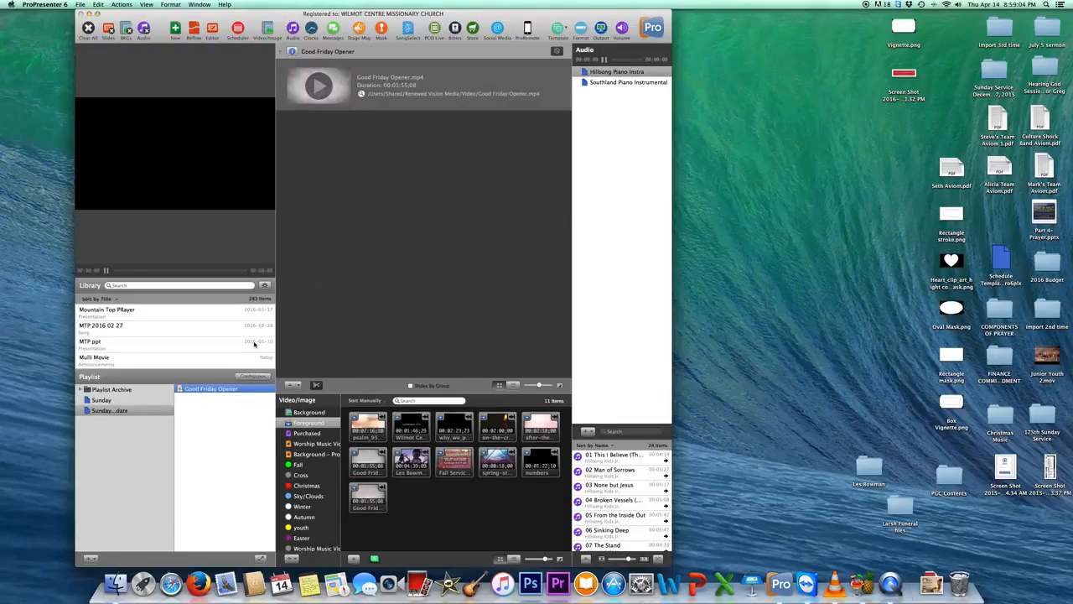
{"action": "left_click", "coordinate": [318, 88]}
{"action": "left_click", "coordinate": [106, 269]}
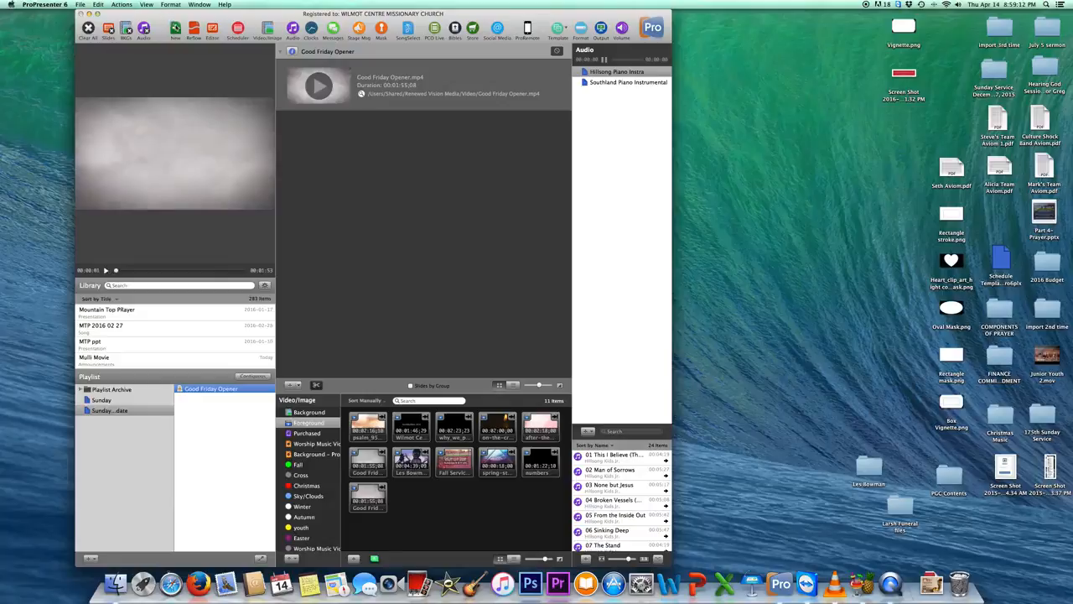
Create a new document named "Movie" in the Announcements category at 1280 x 720.
{"action": "left_click", "coordinate": [175, 30]}
{"action": "type", "text": "Movie"}
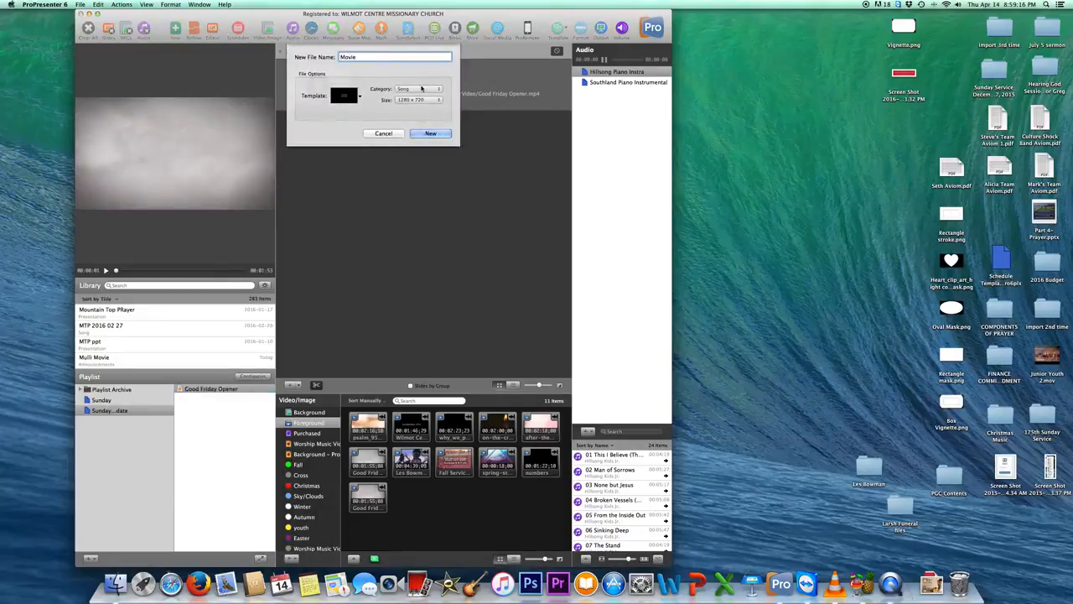
{"action": "left_click", "coordinate": [419, 88]}
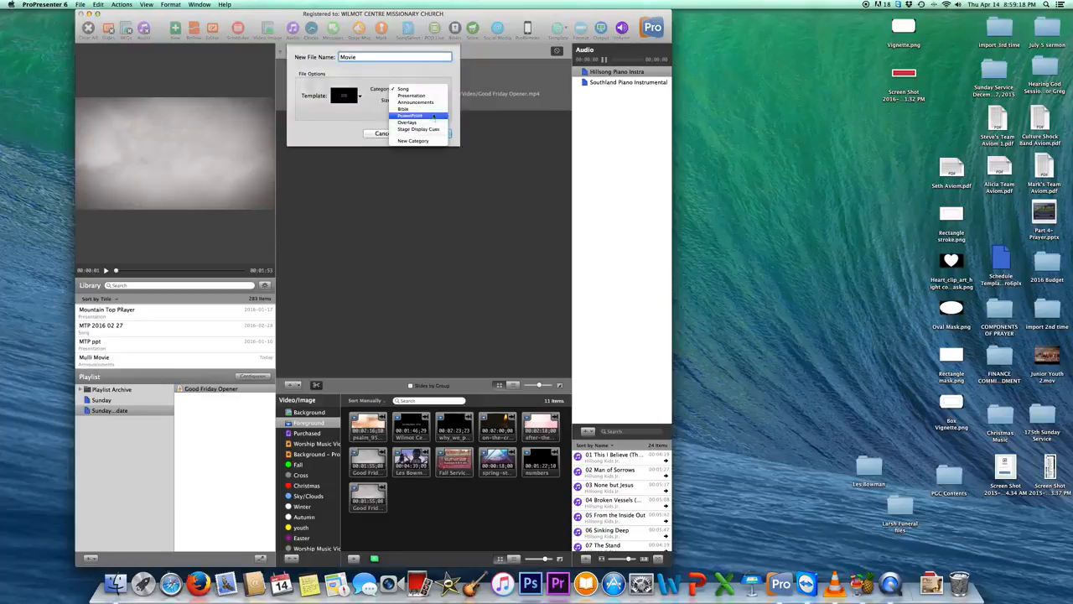
{"action": "left_click", "coordinate": [417, 102]}
{"action": "left_click", "coordinate": [431, 132]}
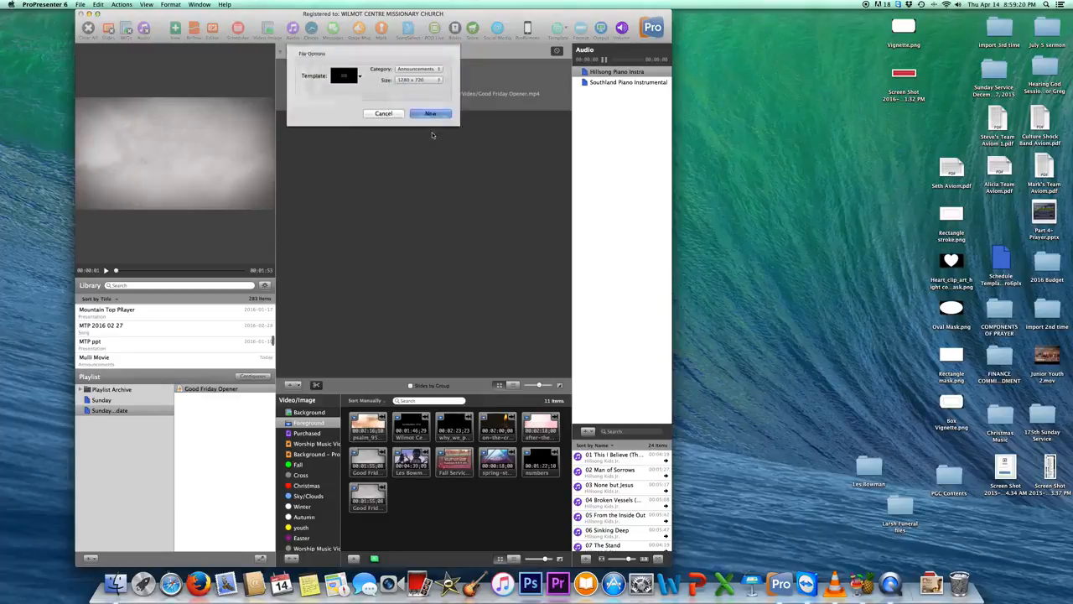
Place the imported Good Friday Opener video as a slide in the Movie document, then play it briefly and pause it.
{"action": "left_click_drag", "start_coordinate": [375, 506], "coordinate": [315, 92]}
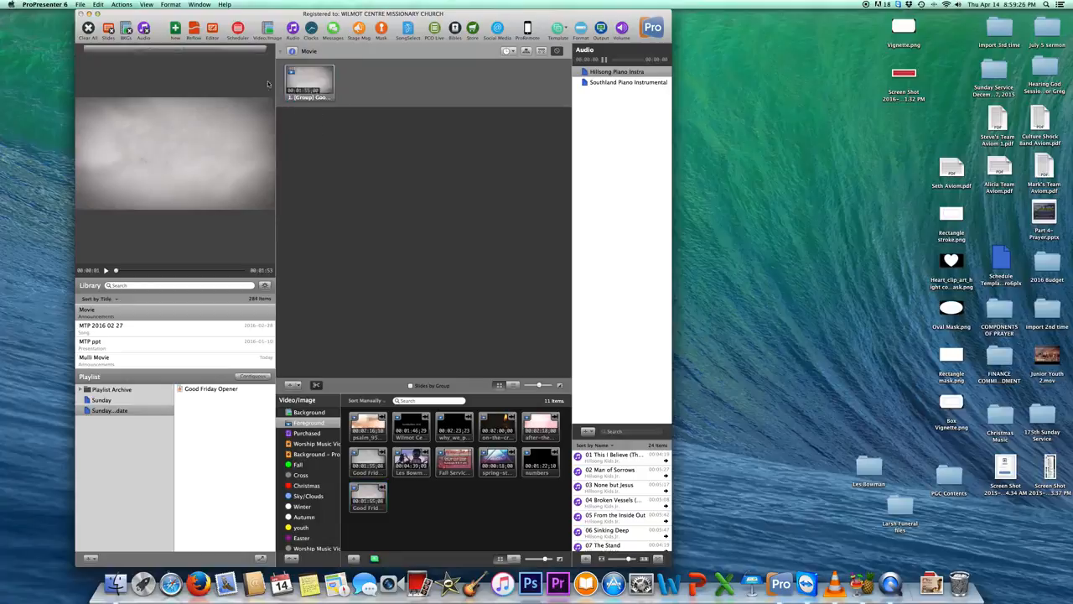
{"action": "left_click", "coordinate": [318, 85]}
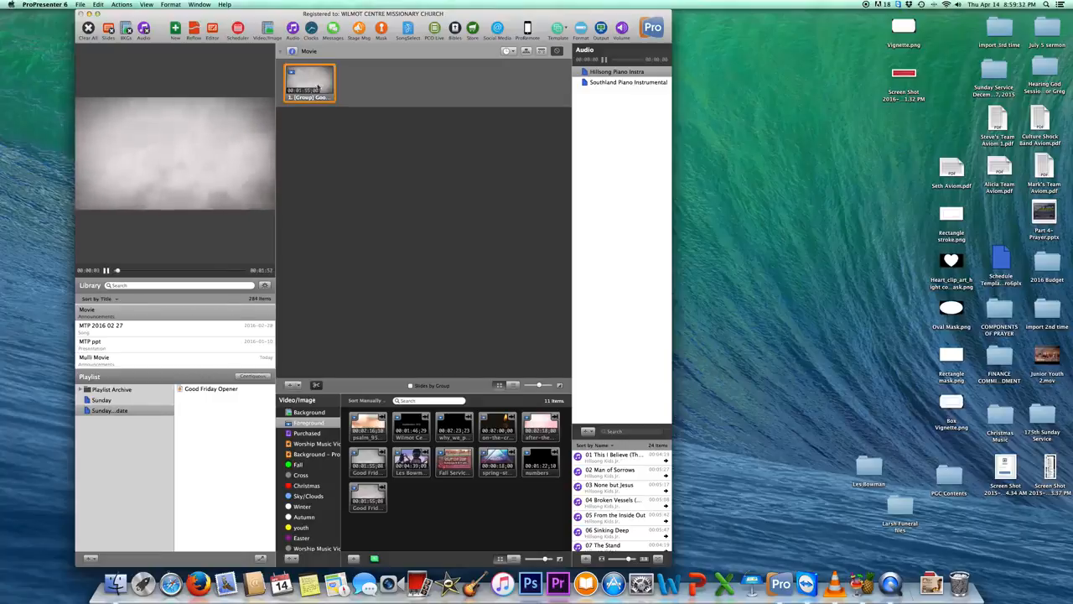
{"action": "right_click", "coordinate": [318, 86]}
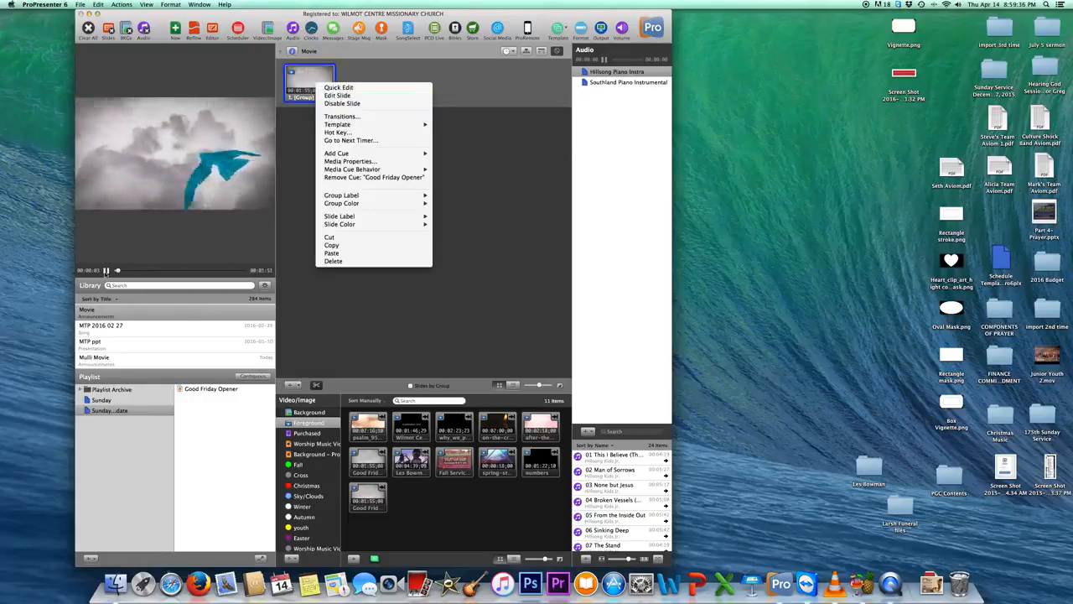
{"action": "left_click", "coordinate": [106, 271]}
Add a Clear All action cue to the Good Friday Opener slide, then trigger the slide and pause its video.
{"action": "right_click", "coordinate": [309, 99]}
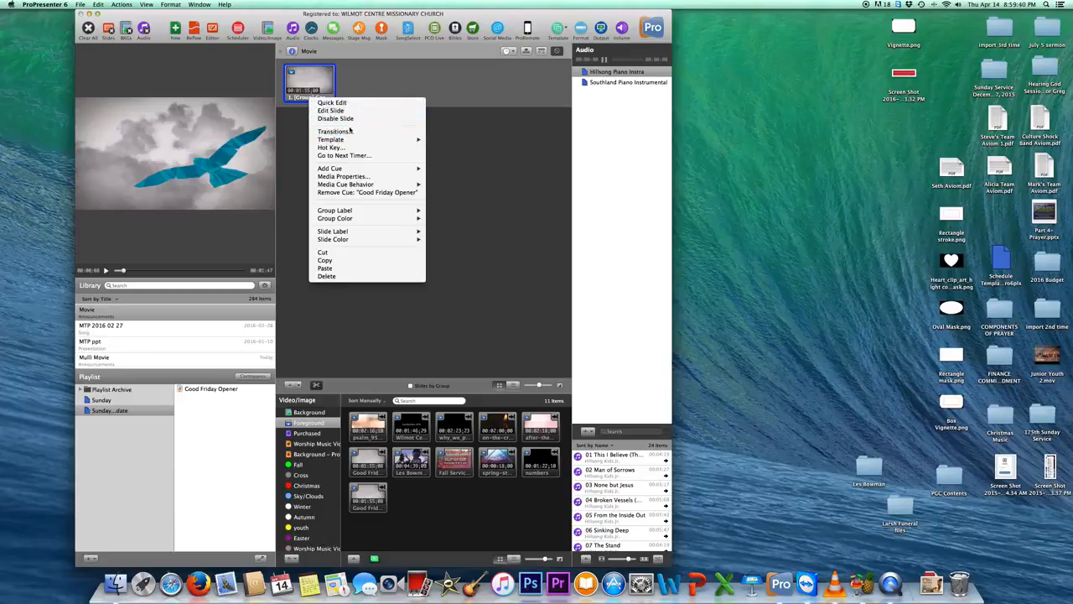
{"action": "mouse_move", "coordinate": [355, 171]}
{"action": "mouse_move", "coordinate": [466, 171]}
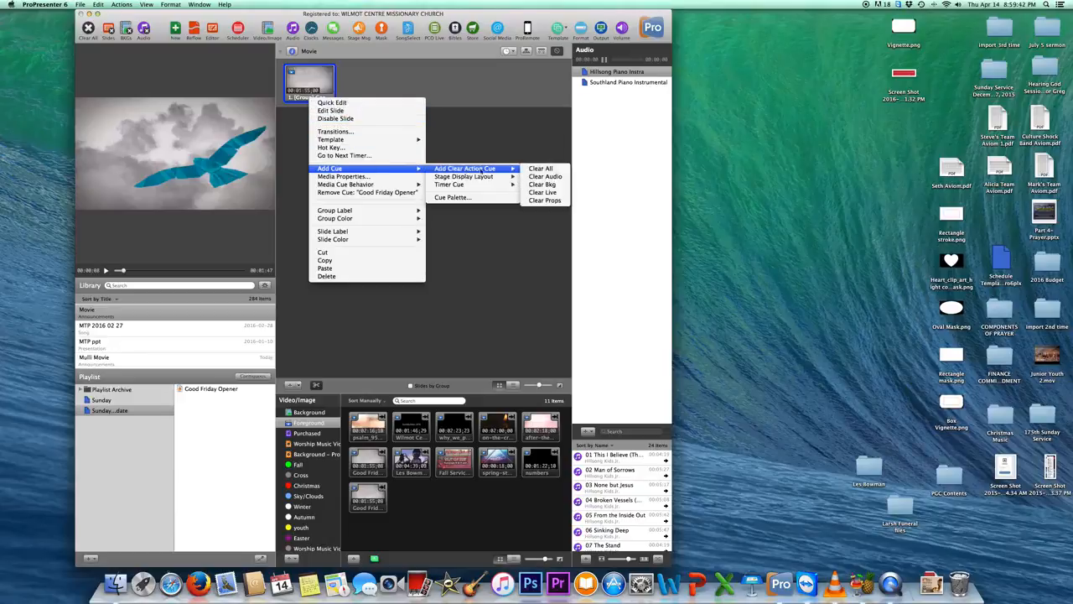
{"action": "left_click", "coordinate": [548, 170]}
{"action": "left_click", "coordinate": [306, 87]}
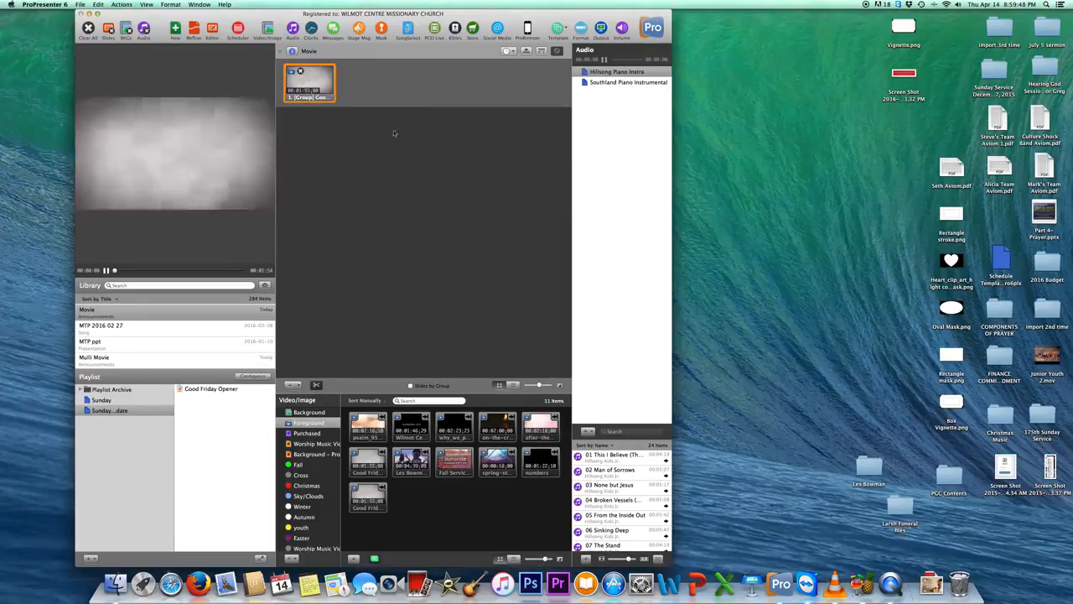
{"action": "left_click", "coordinate": [107, 270]}
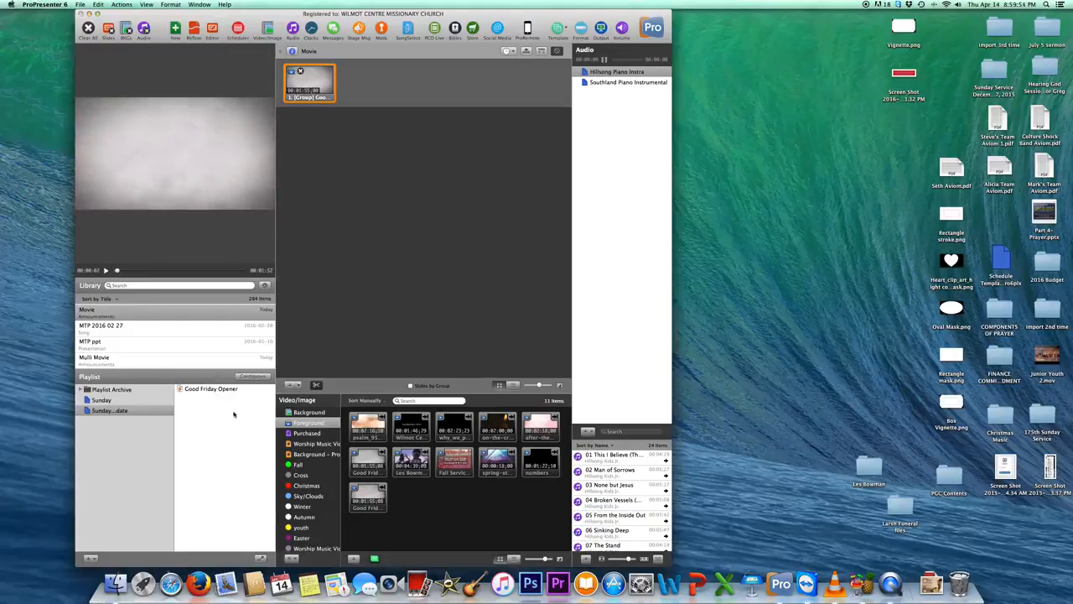
{"action": "left_click", "coordinate": [309, 412]}
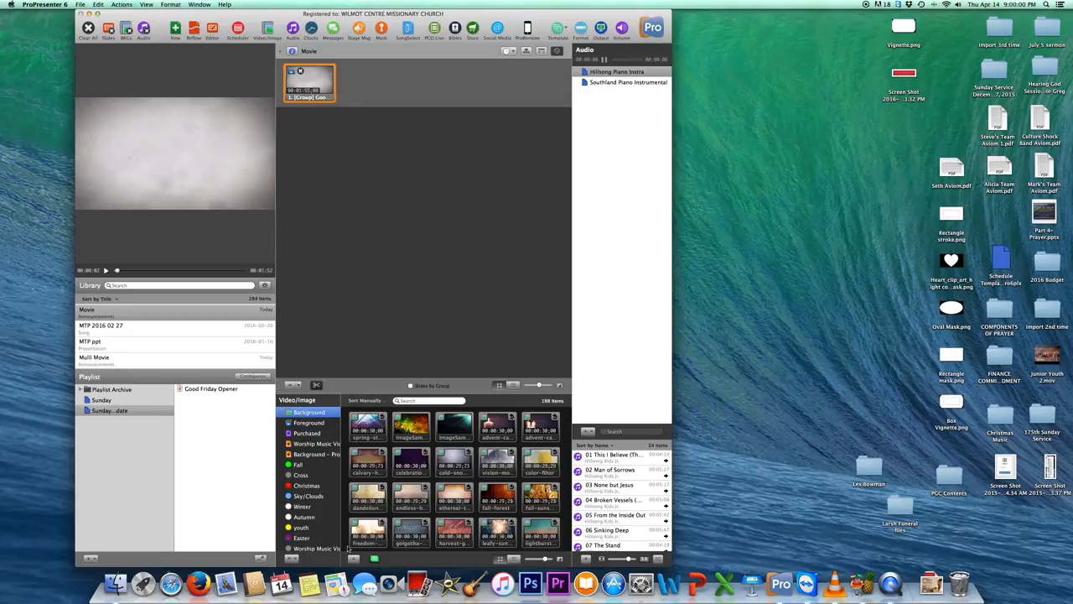
{"action": "left_click", "coordinate": [353, 560]}
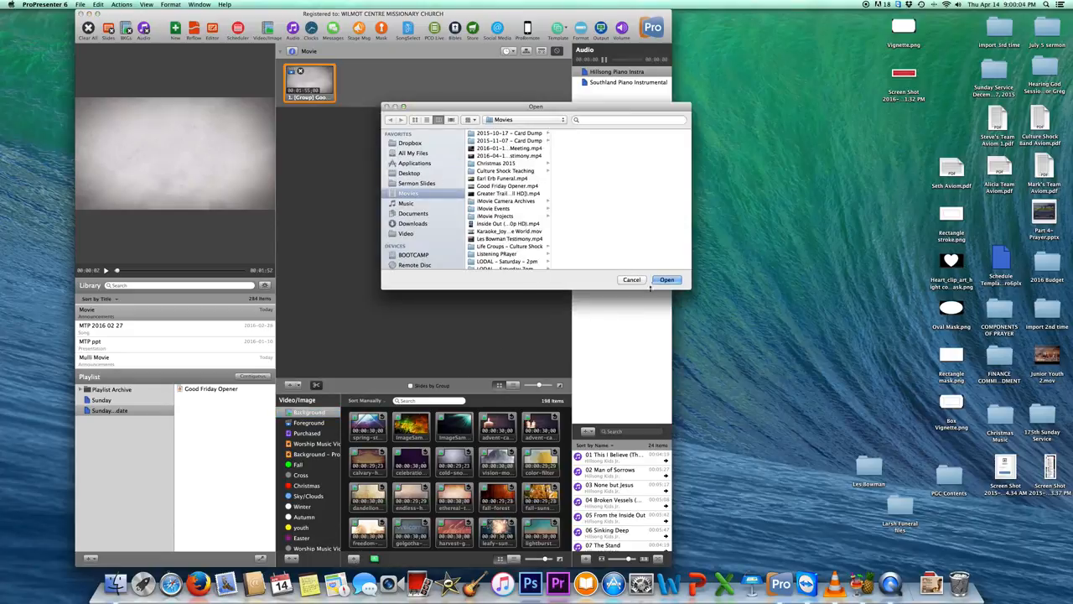
{"action": "left_click", "coordinate": [633, 280]}
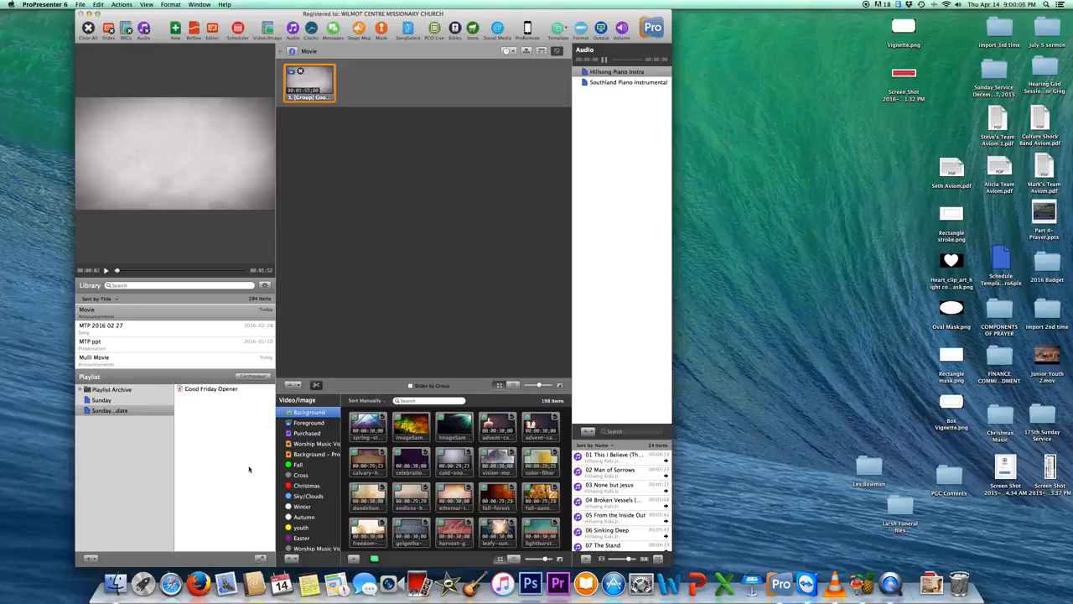
Import Junior Youth 2.mov from the desktop into the Foreground media bin and add it to the Sunday...date playlist.
{"action": "left_click", "coordinate": [308, 424]}
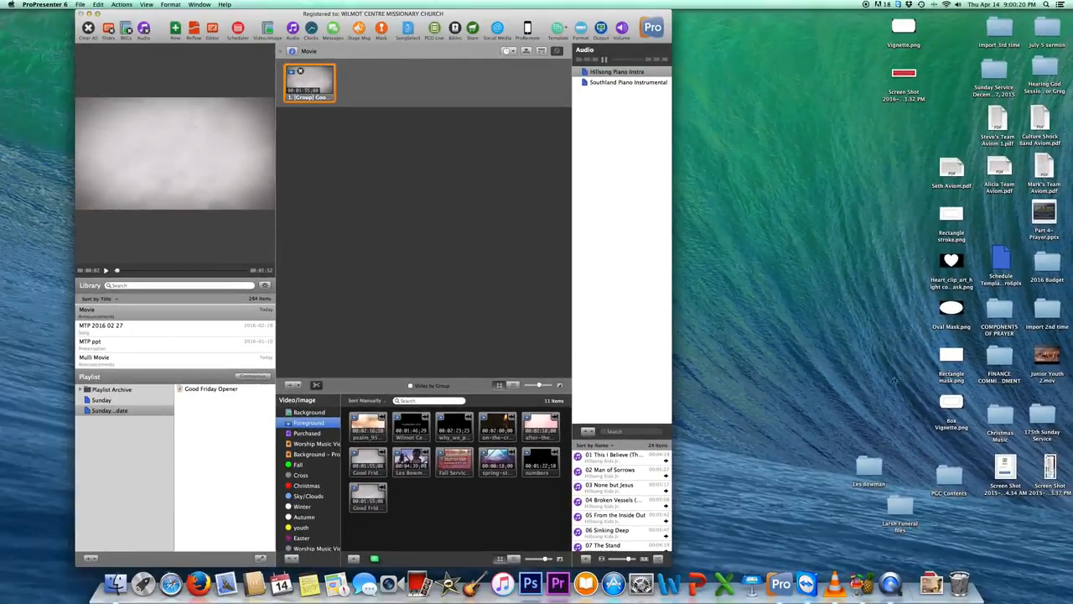
{"action": "left_click_drag", "start_coordinate": [1045, 374], "coordinate": [455, 508]}
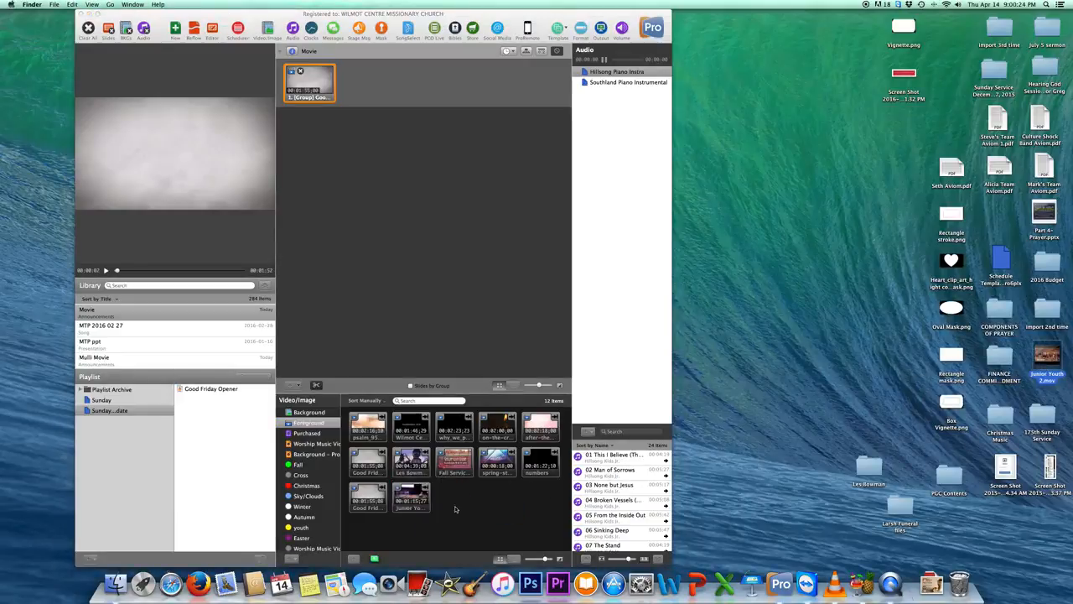
{"action": "left_click", "coordinate": [411, 496]}
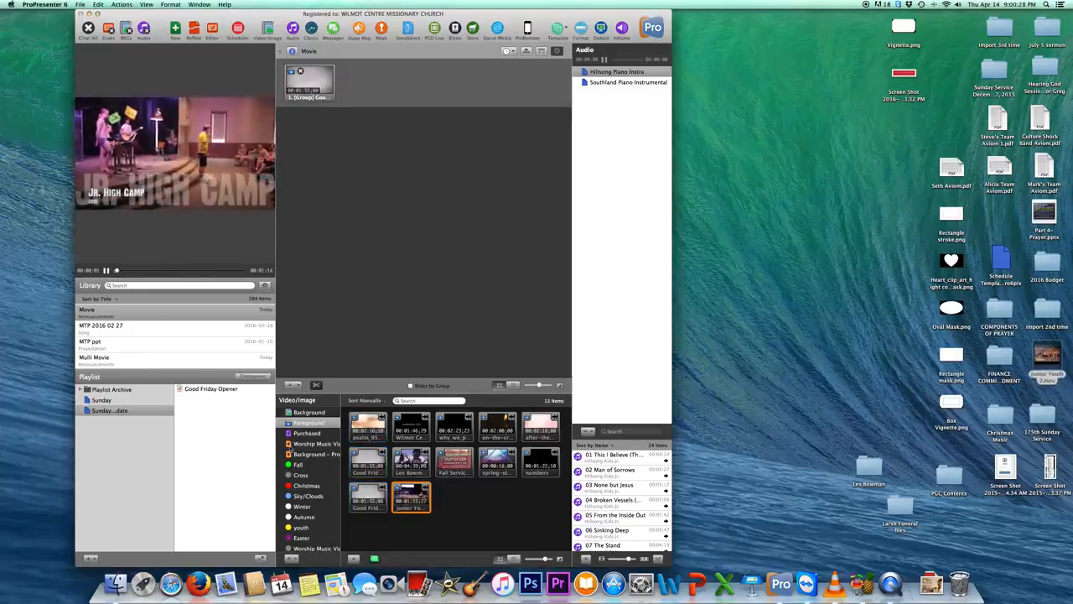
Open Junior Youth 2 from the playlist, play the video briefly and pause it.
{"action": "left_click", "coordinate": [202, 397]}
{"action": "left_click", "coordinate": [316, 84]}
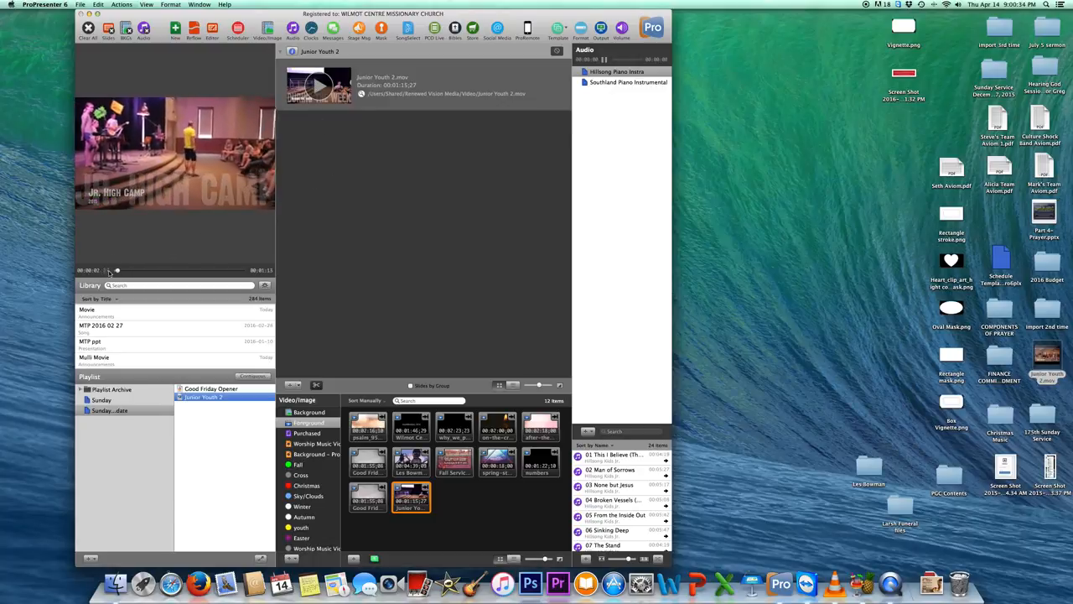
{"action": "left_click", "coordinate": [105, 270]}
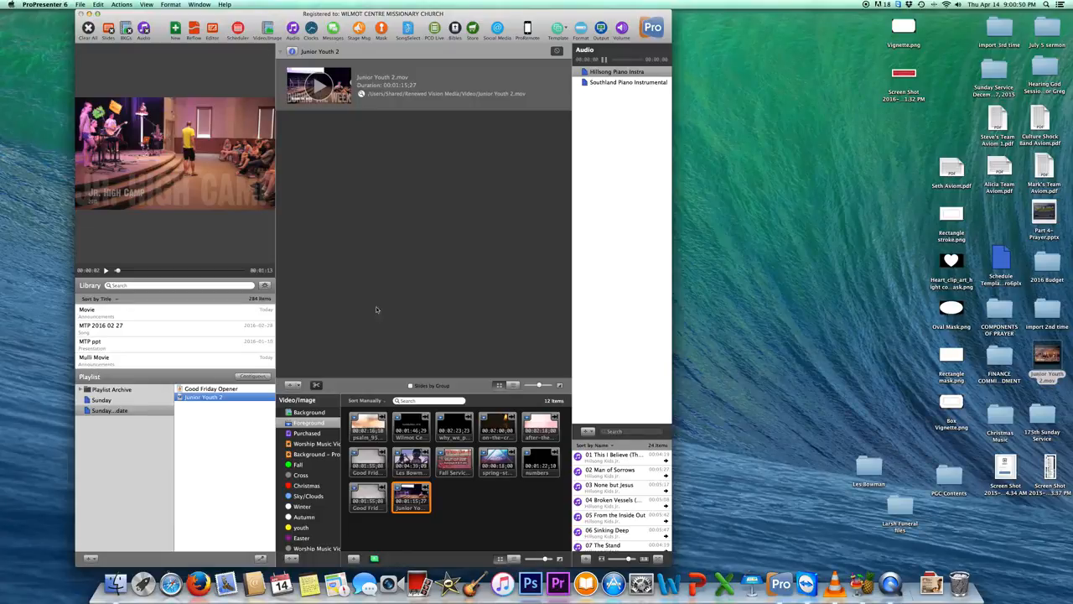
Switch to QuickTime Player, quit it, and name the unsaved screen recording "Importing Video into ProPresenter" for saving in Documents.
{"action": "left_click", "coordinate": [891, 584]}
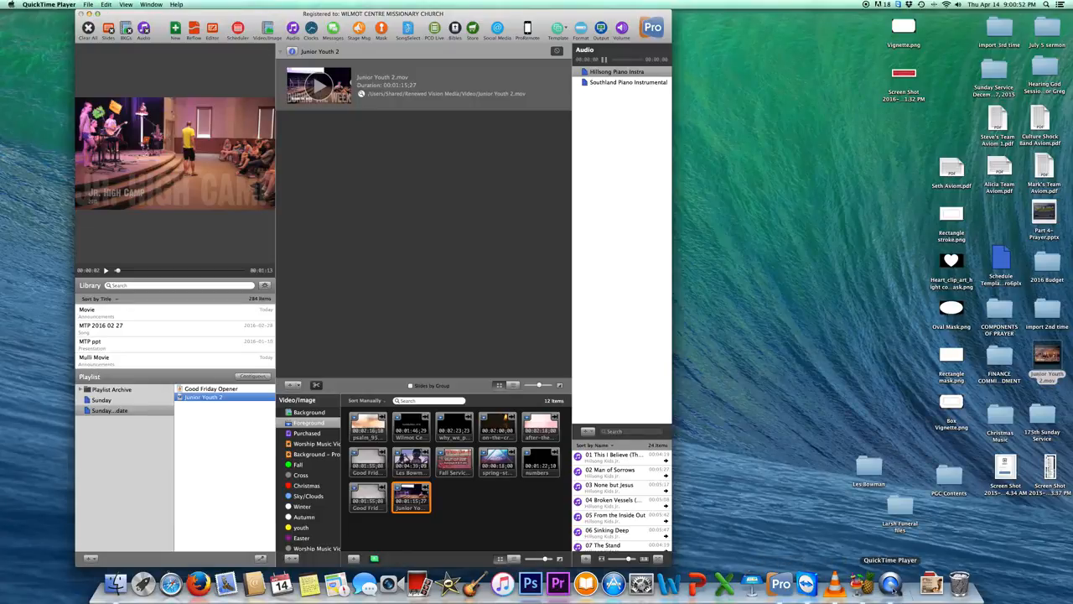
{"action": "left_click", "coordinate": [49, 4]}
{"action": "mouse_move", "coordinate": [88, 4]}
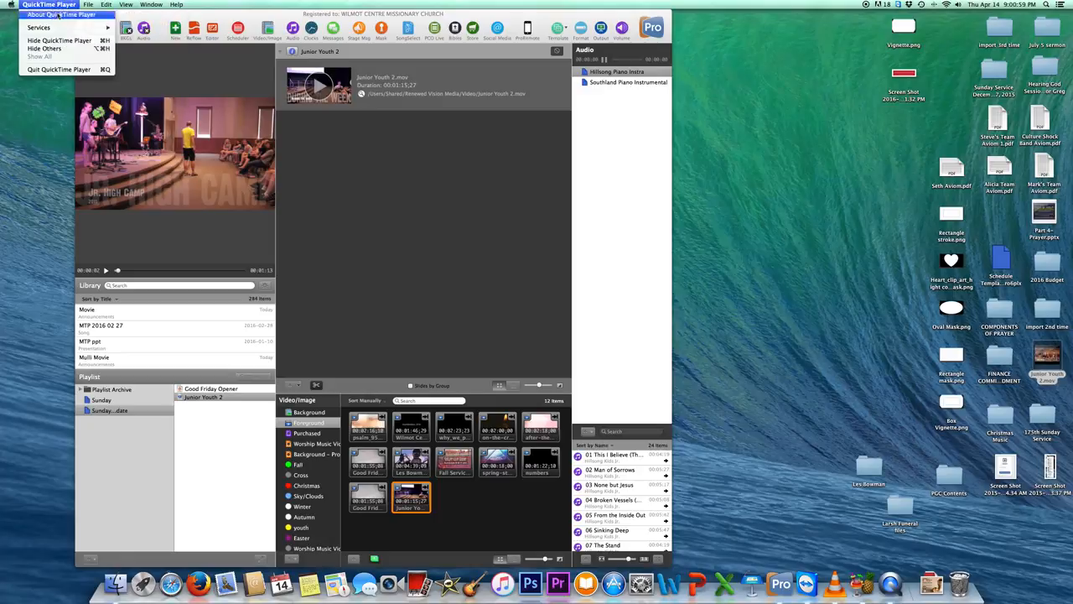
{"action": "left_click", "coordinate": [59, 70]}
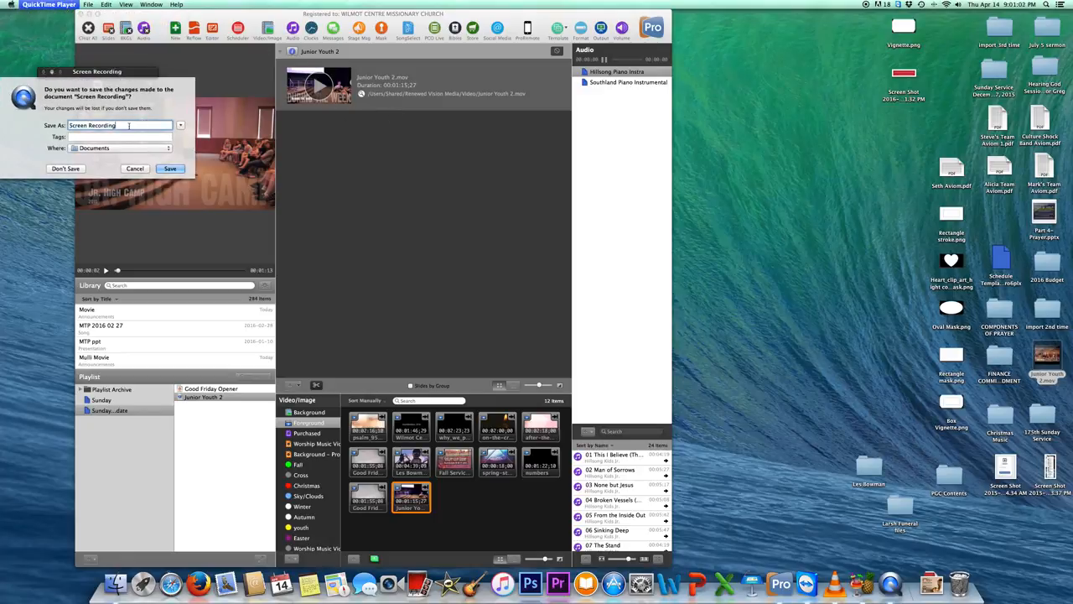
{"action": "type", "text": "Importing Video into ProPresenter"}
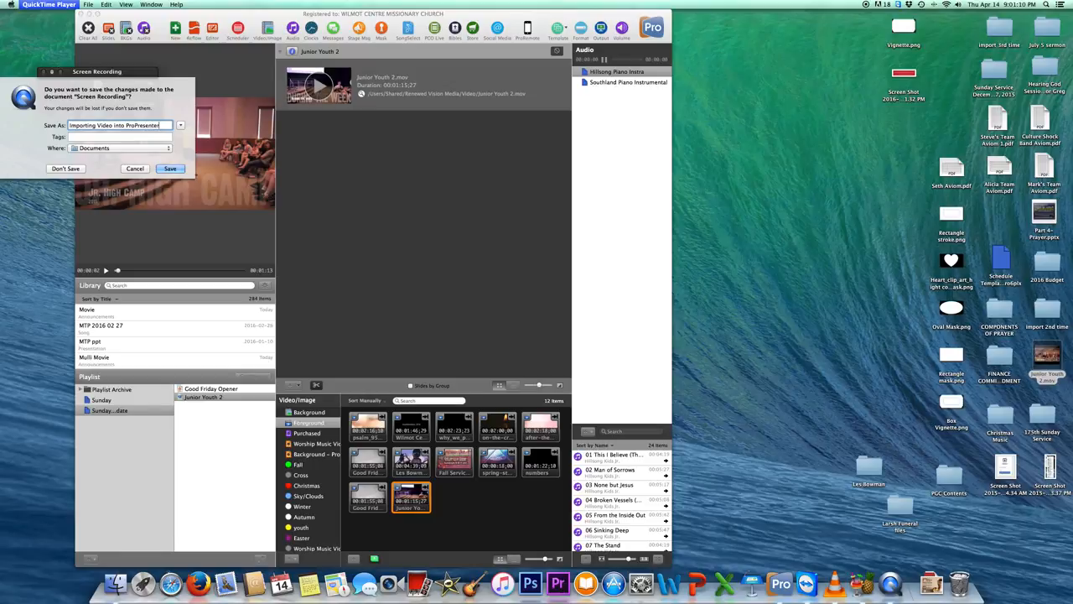